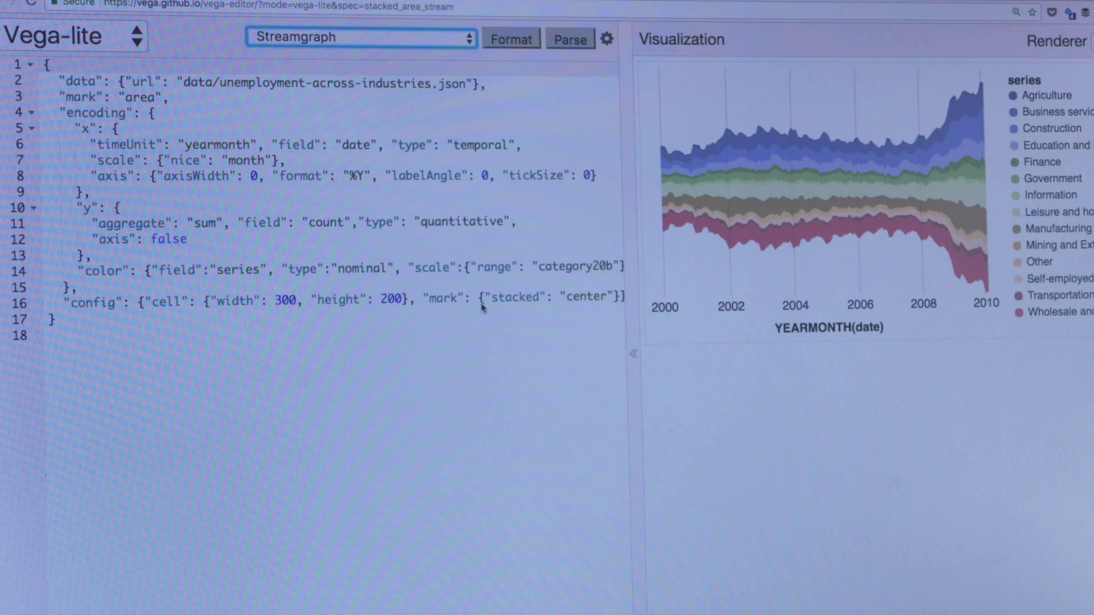
Switch the Vega-Lite example to the barley Trellis dot plots
left_click(328, 110)
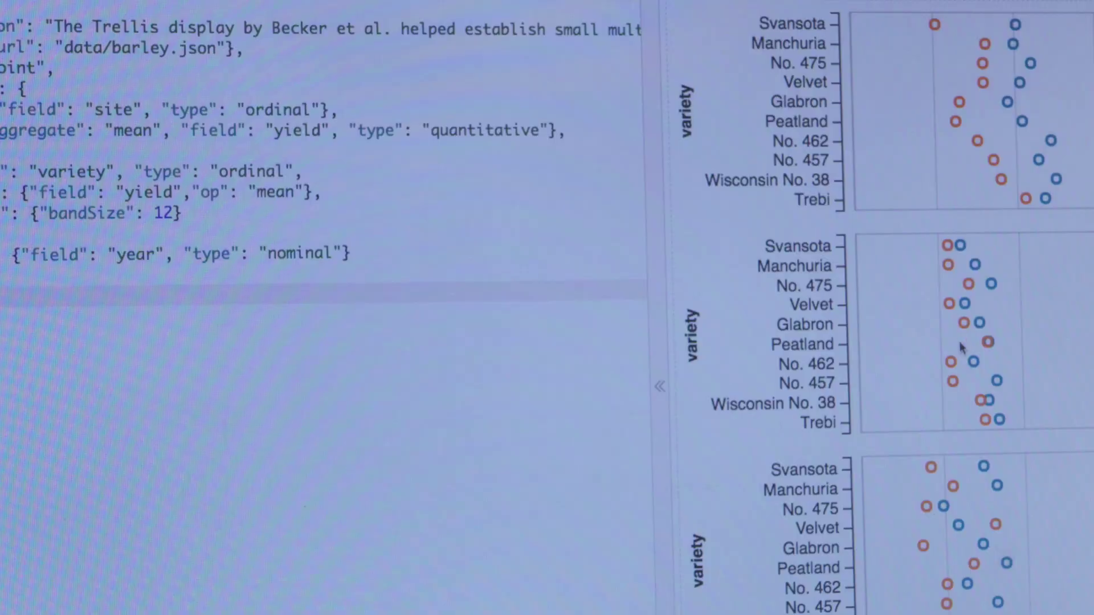
scroll(960, 346, "down", 1)
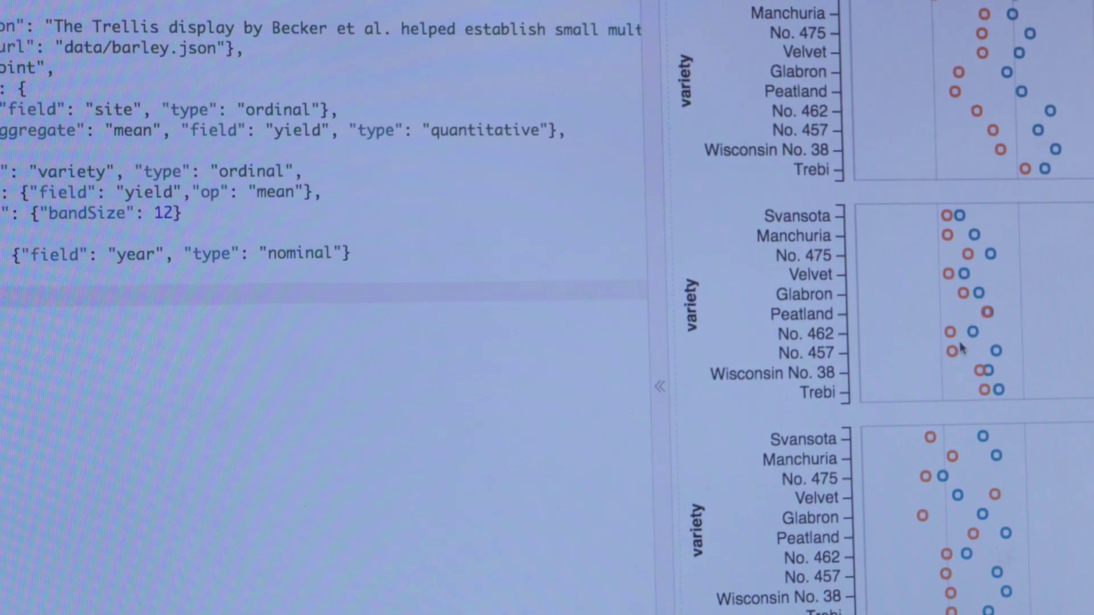
scroll(961, 346, "up", 1)
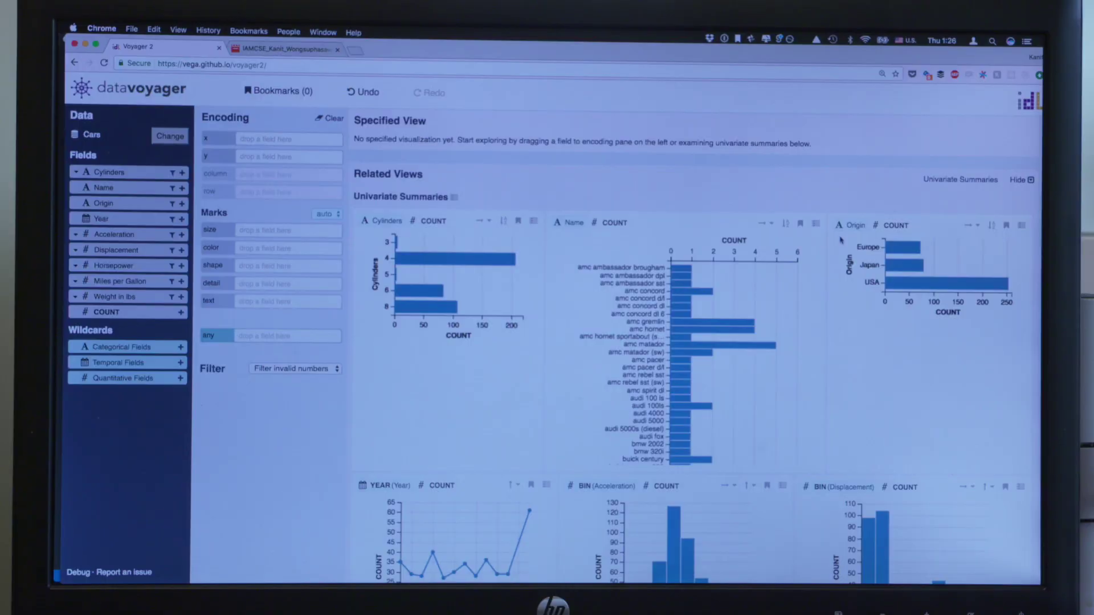
scroll(840, 240, "down", 1)
scroll(841, 240, "down", 2)
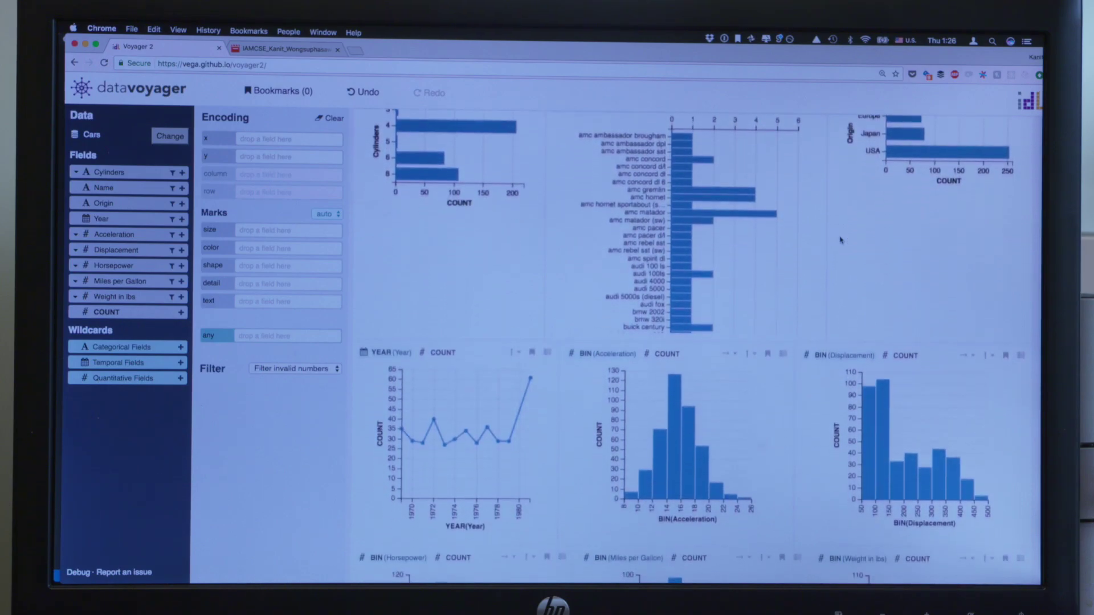
scroll(840, 241, "down", 2)
scroll(841, 240, "down", 1)
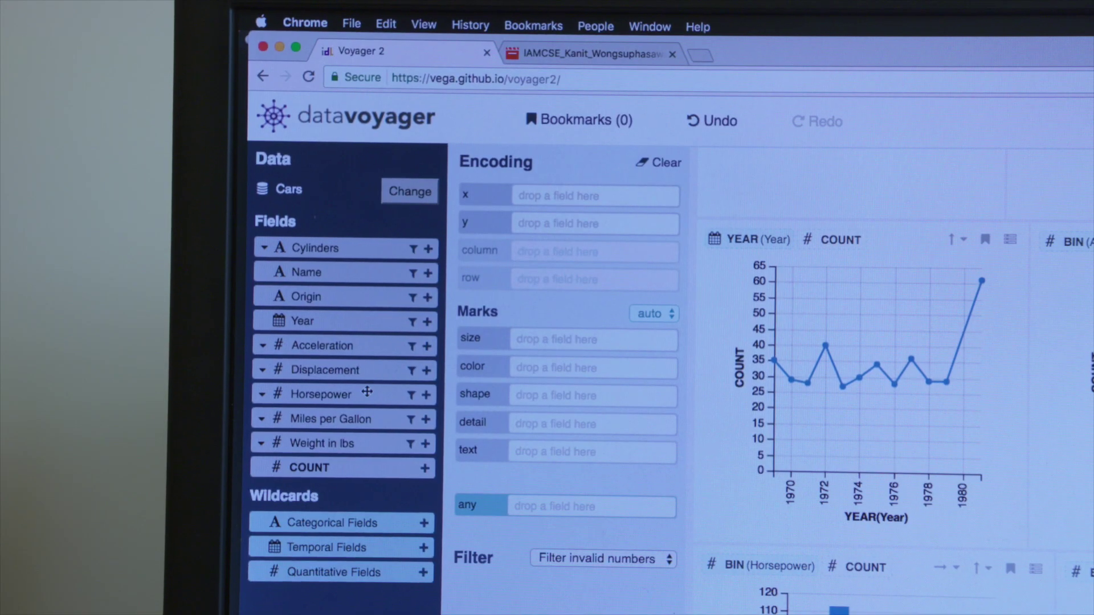
Put Horsepower on the x axis and specify the Horsepower vs Miles per Gallon view
left_click_drag(362, 391, 609, 195)
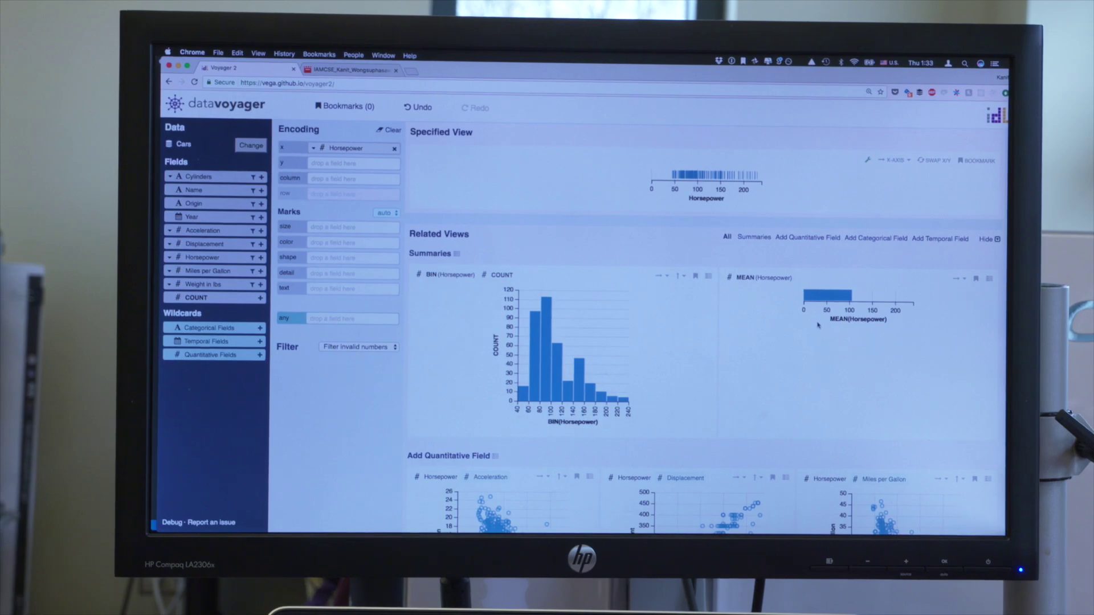
scroll(818, 323, "down", 3)
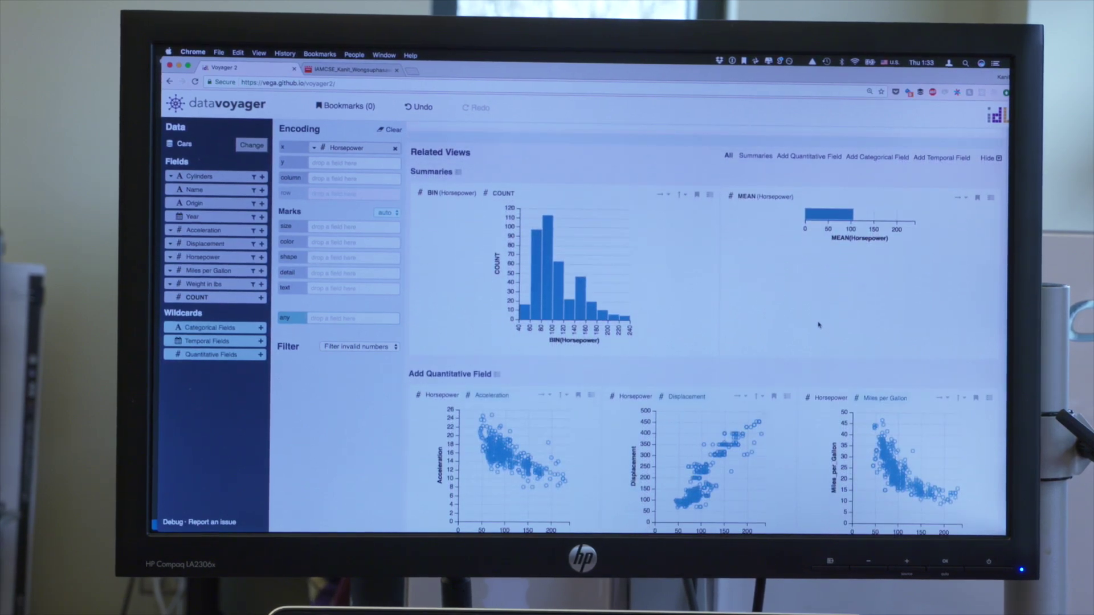
scroll(818, 324, "down", 4)
scroll(819, 325, "down", 1)
scroll(818, 325, "down", 2)
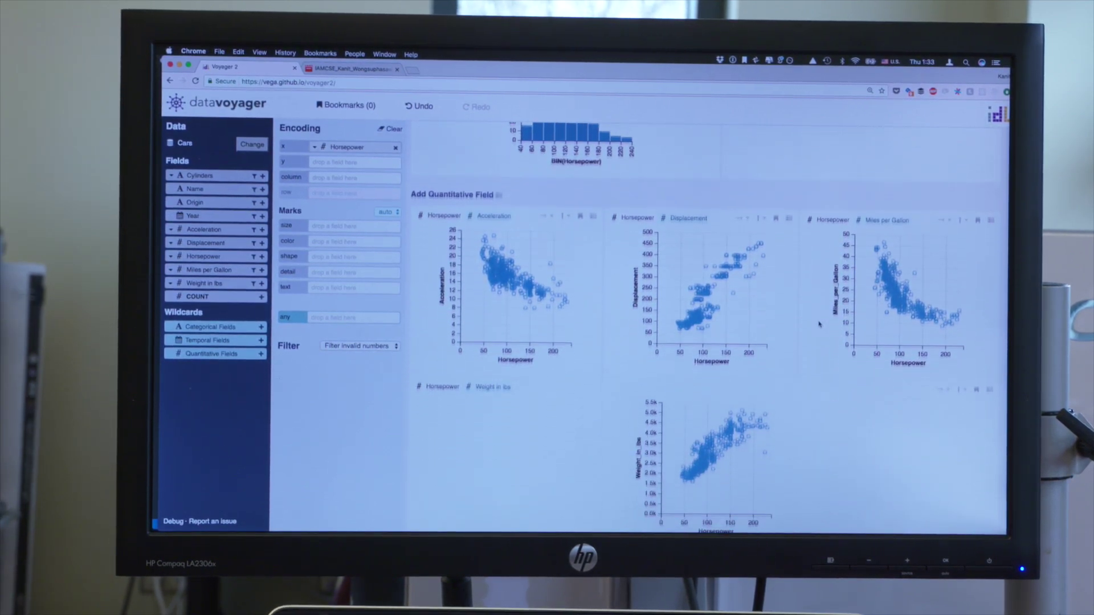
scroll(819, 324, "down", 2)
scroll(819, 323, "down", 1)
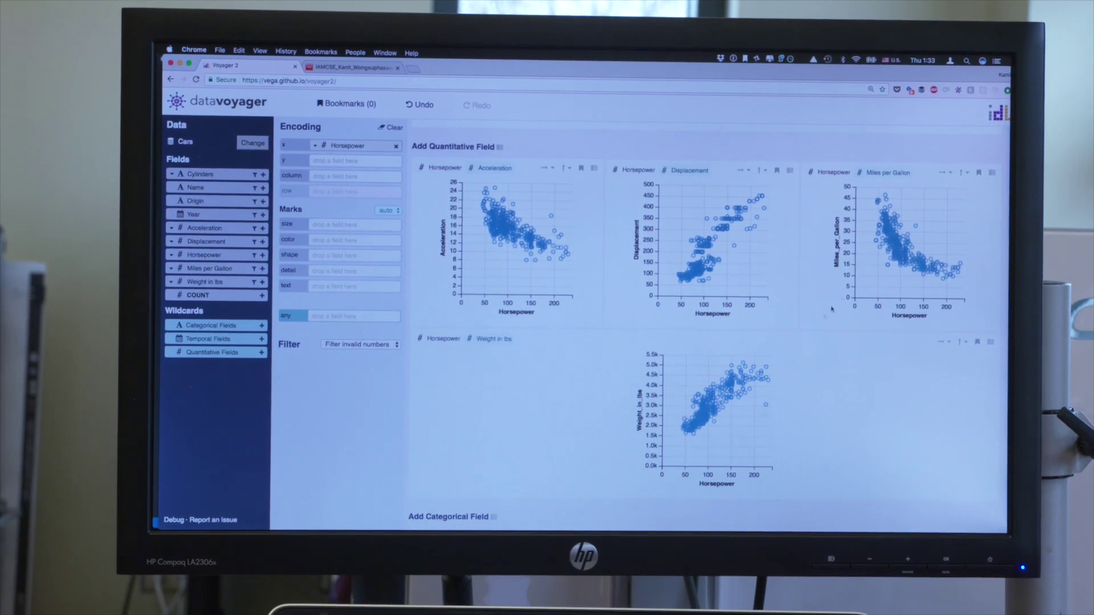
left_click(991, 175)
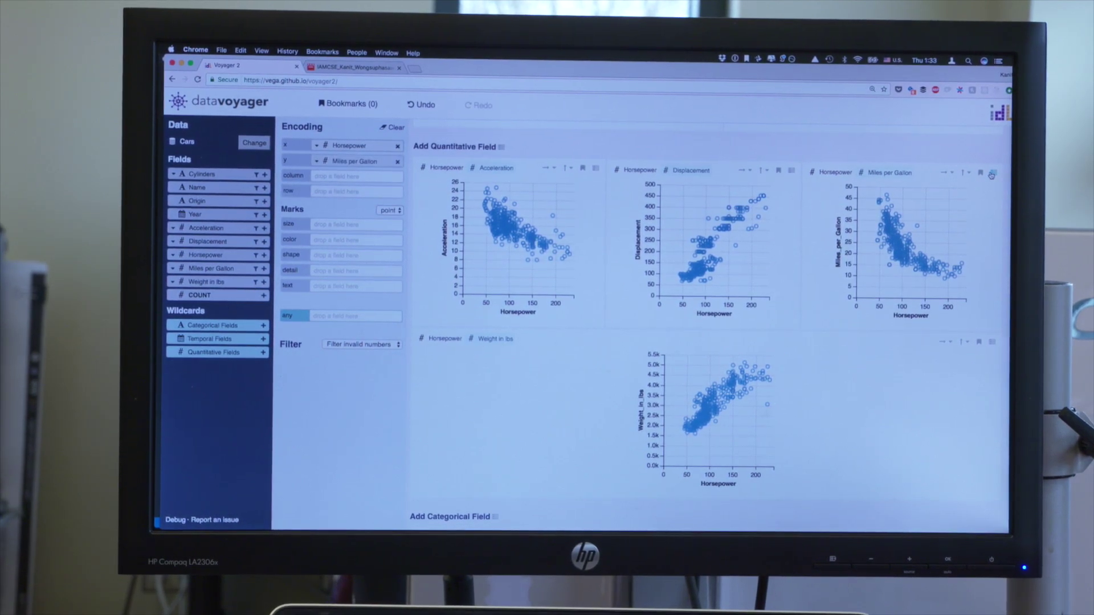
scroll(833, 274, "down", 1)
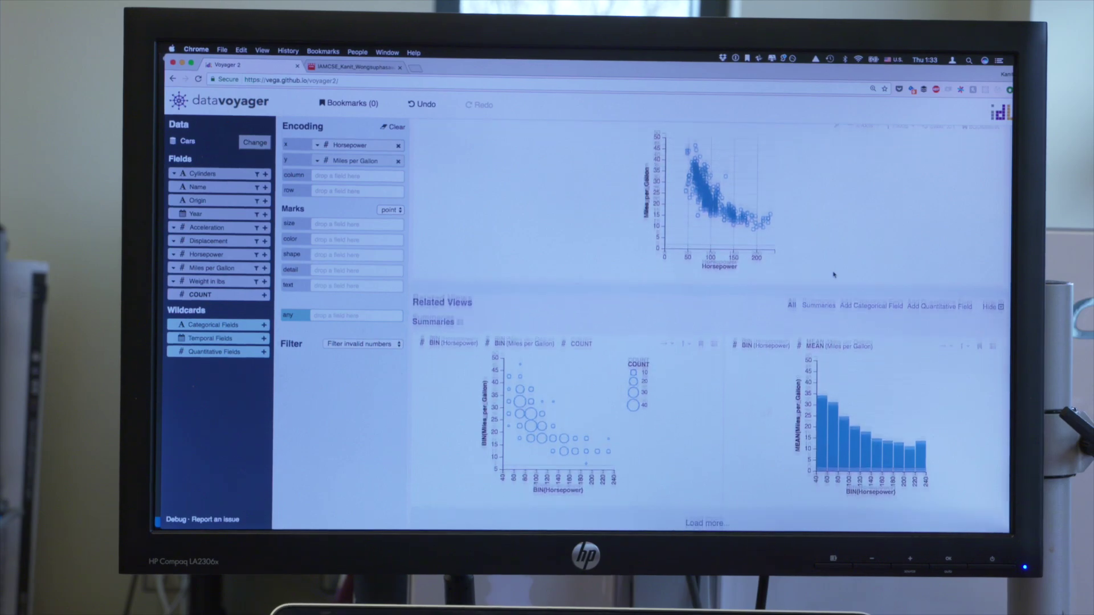
scroll(834, 274, "down", 2)
scroll(833, 274, "down", 4)
scroll(833, 274, "down", 3)
scroll(833, 275, "down", 1)
scroll(833, 274, "down", 1)
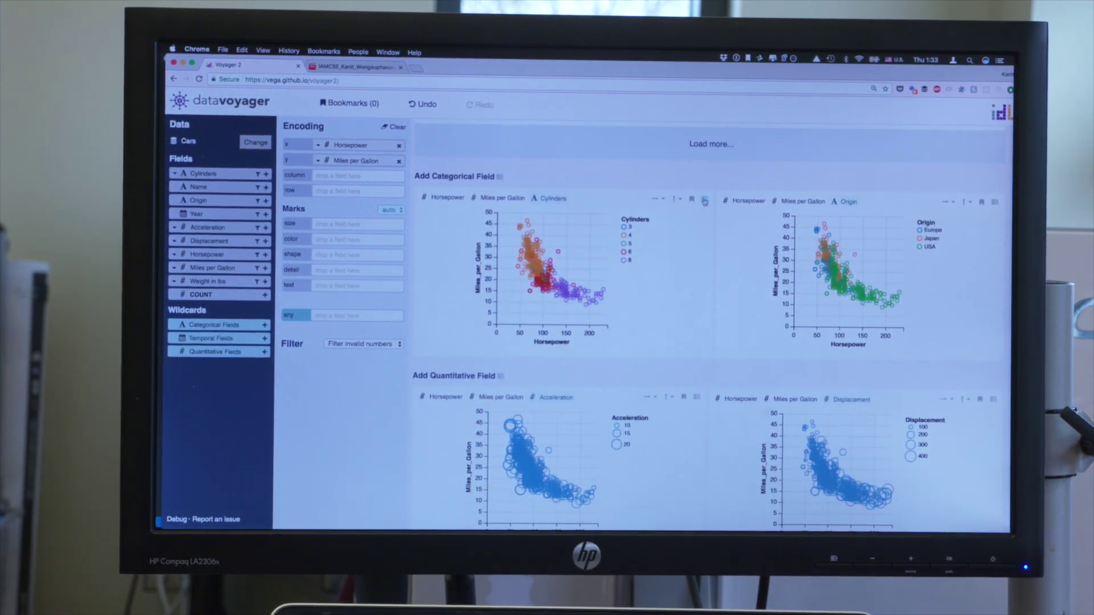